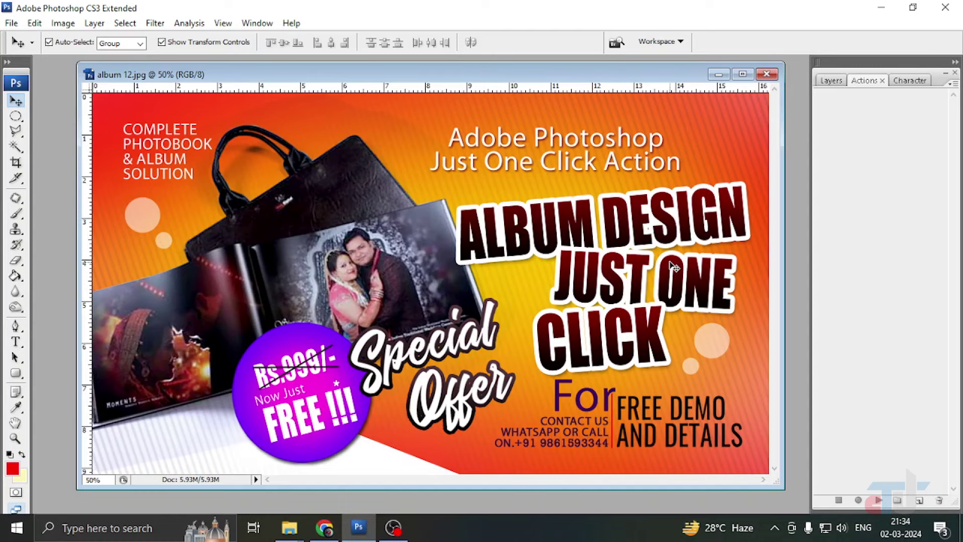
- Close the album 12 promo image, minimize Photoshop, and reposition the PHOTO FILLER archive
click(767, 74)
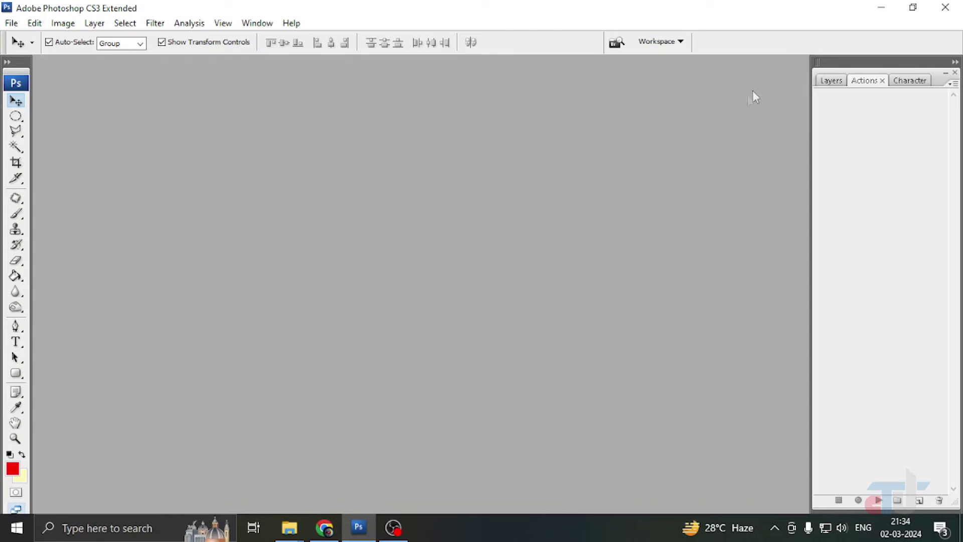
click(882, 7)
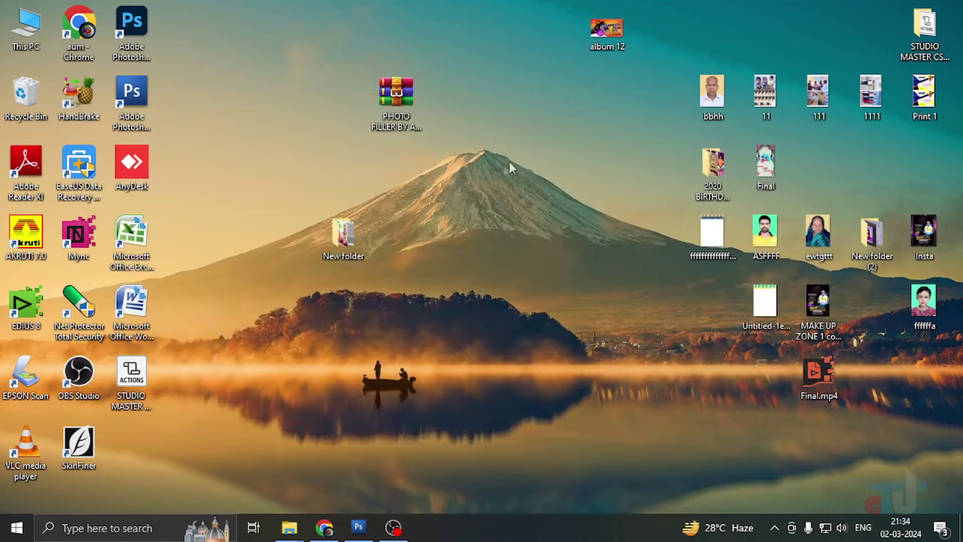
drag(398, 101, 473, 132)
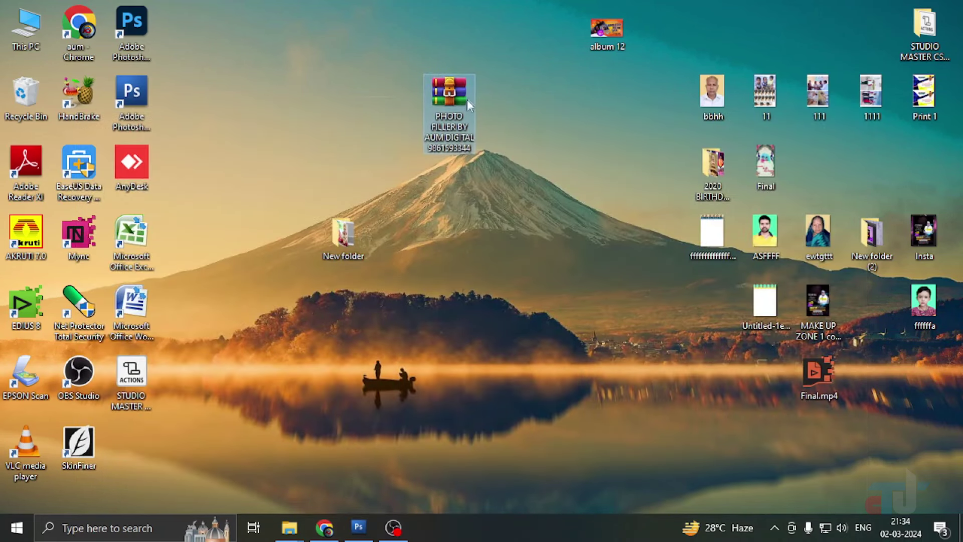
drag(450, 106, 394, 135)
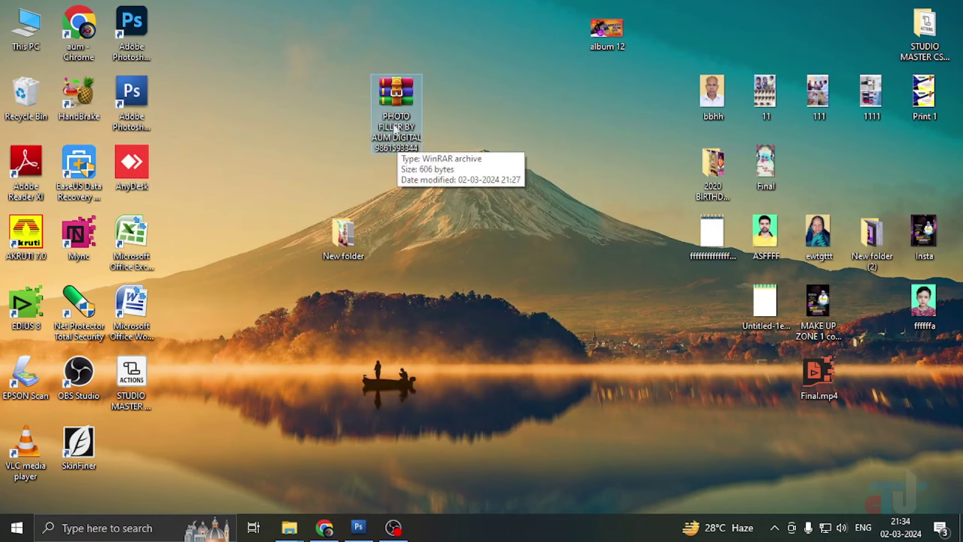
- Extract the PHOTO FILLER archive here and move its ATN actions file beside it
right_click(400, 93)
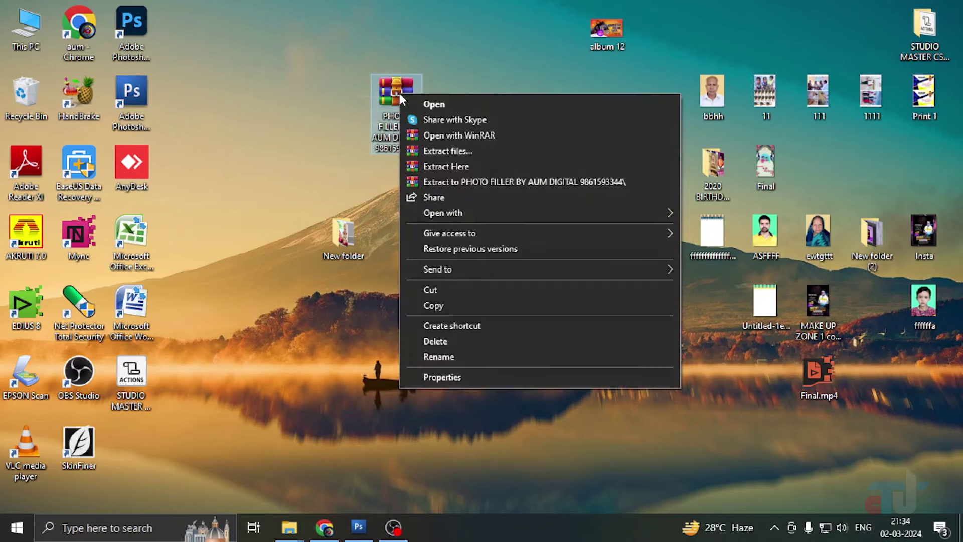
click(450, 166)
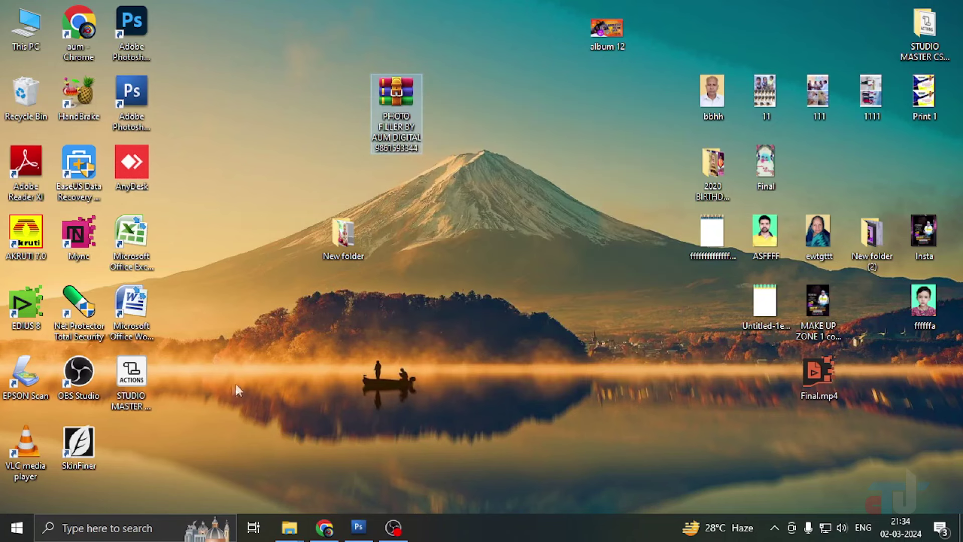
mouse_move(133, 441)
mouse_down()
mouse_move(490, 79)
mouse_move(497, 96)
mouse_up()
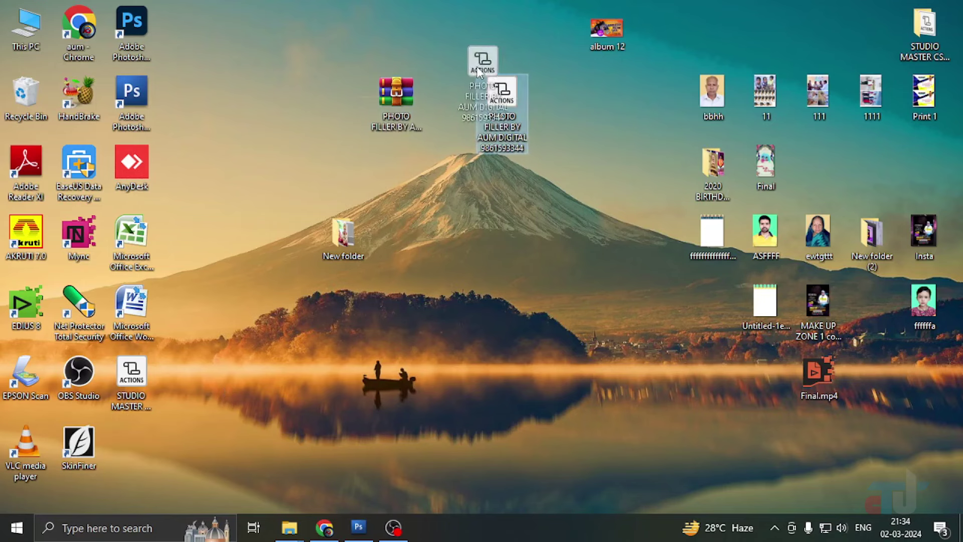
- Back in Photoshop, close the Actions panel, reopen it via Window > Actions, and redock it
click(358, 526)
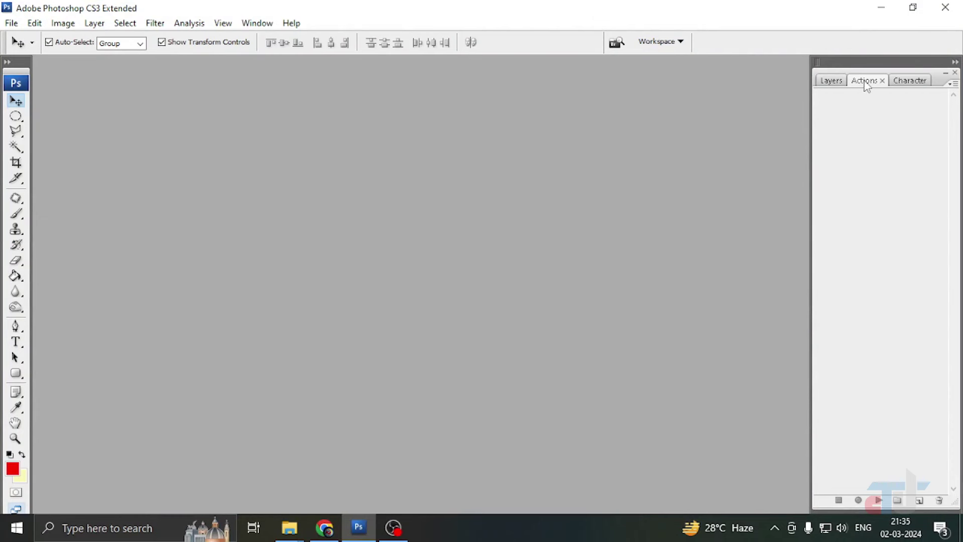
drag(866, 81, 557, 106)
click(659, 99)
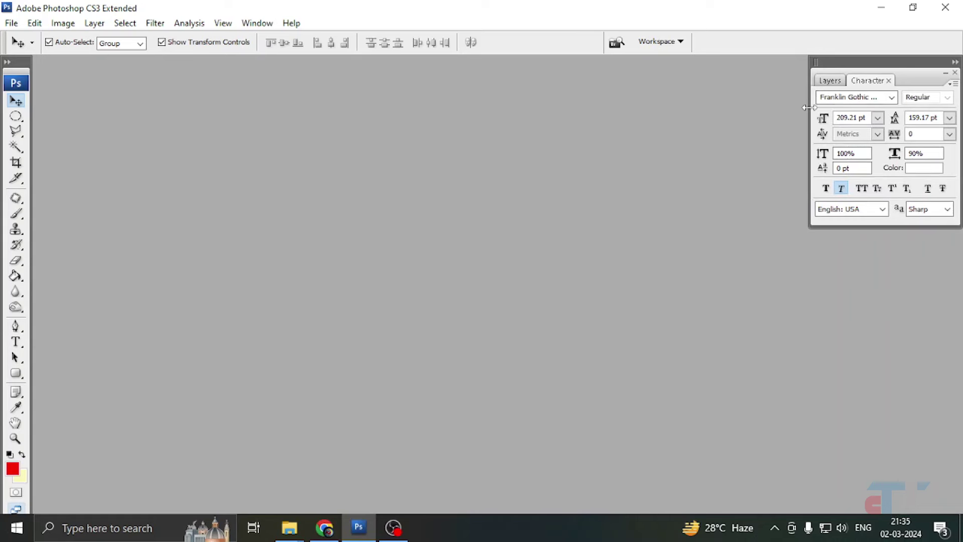
click(256, 24)
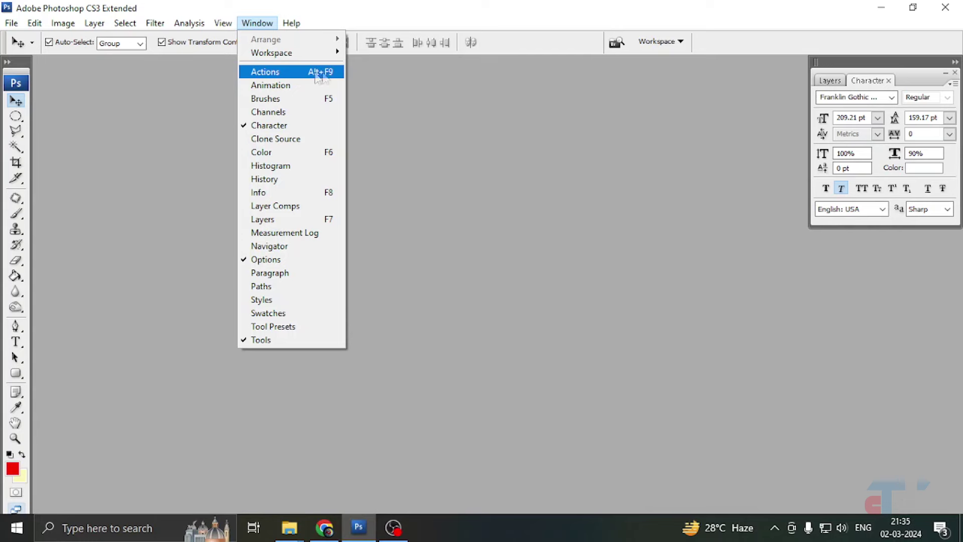
click(302, 71)
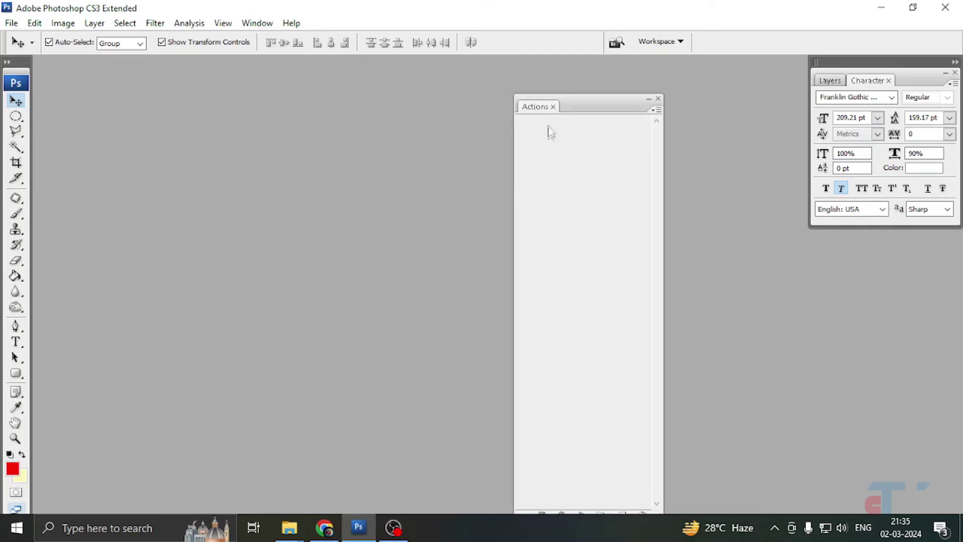
mouse_move(537, 112)
mouse_down()
mouse_move(782, 129)
mouse_move(910, 83)
mouse_up()
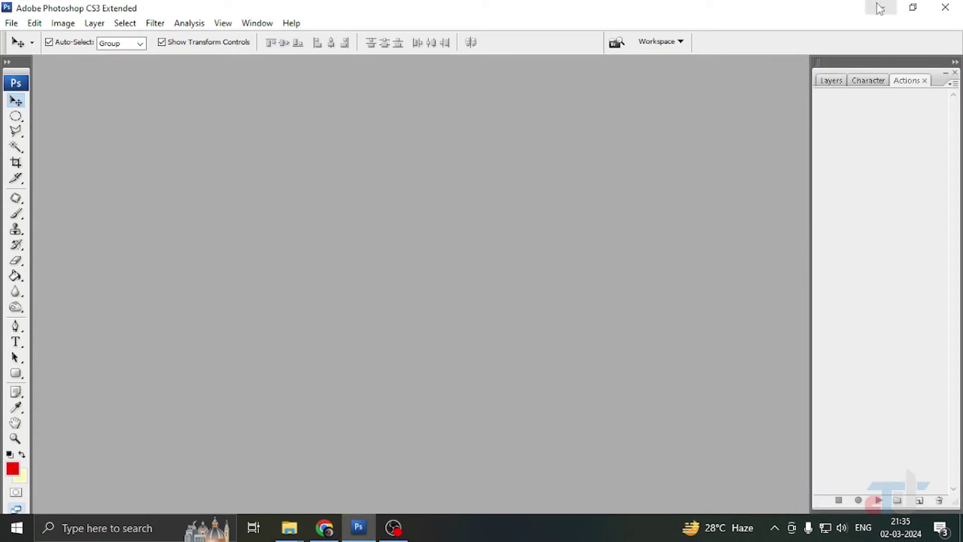
- Load the PHOTO FILLER BY AUM DIGITAL actions file into the Actions panel in Button Mode
drag(811, 7, 562, 144)
mouse_move(502, 93)
mouse_down()
mouse_move(625, 281)
mouse_move(634, 276)
mouse_up()
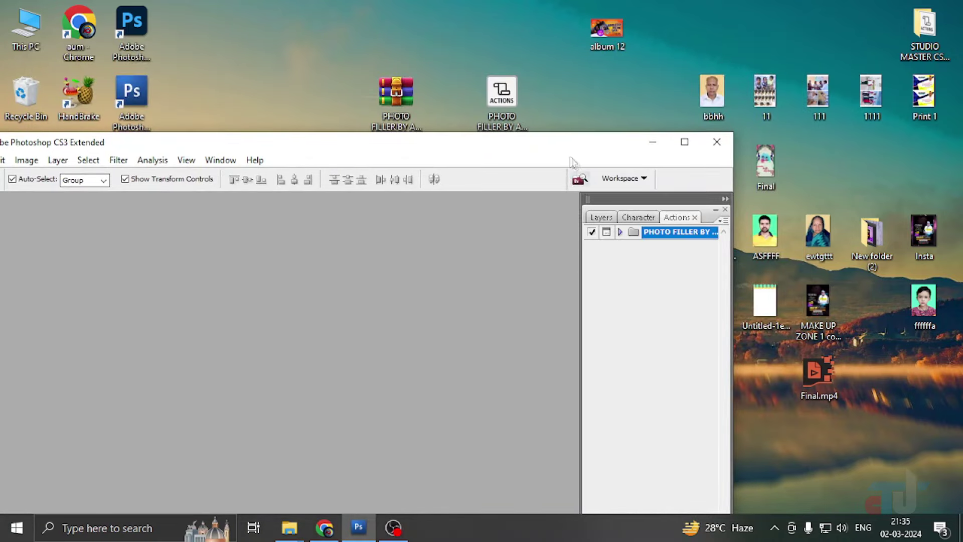
drag(563, 146, 725, 62)
click(846, 59)
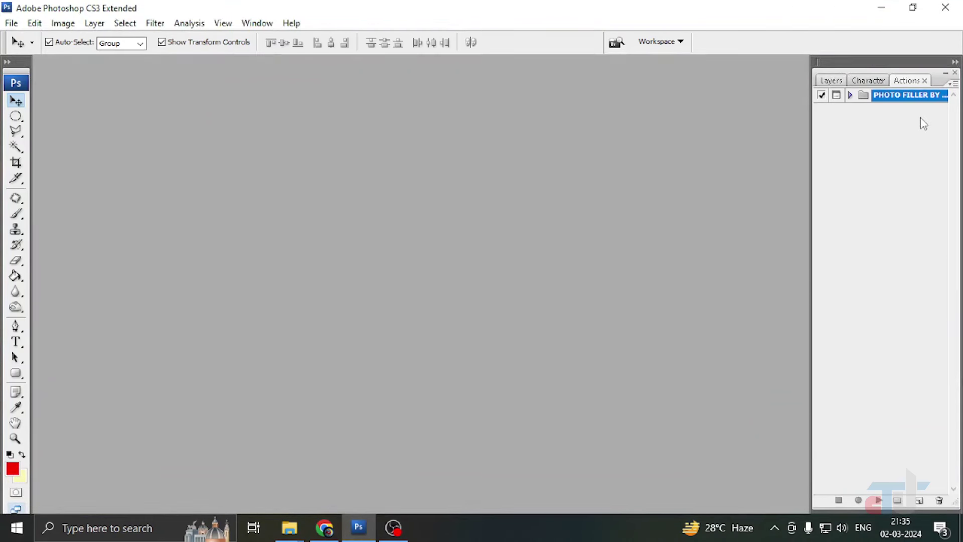
click(952, 87)
click(905, 94)
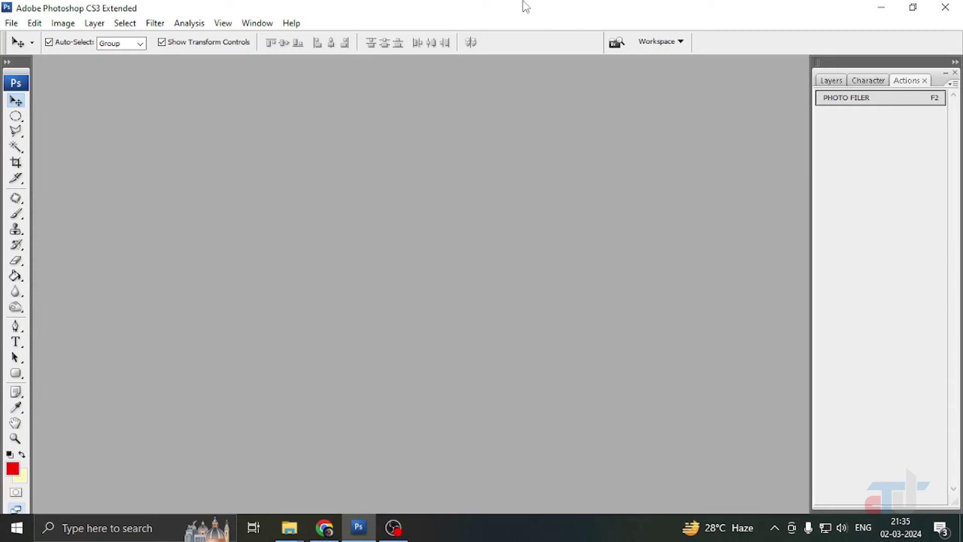
double_click(508, 198)
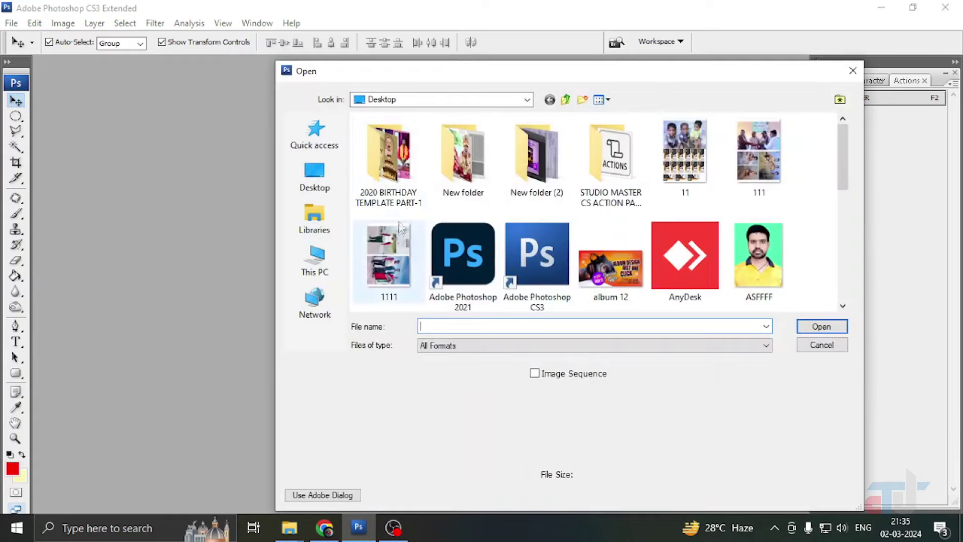
double_click(463, 155)
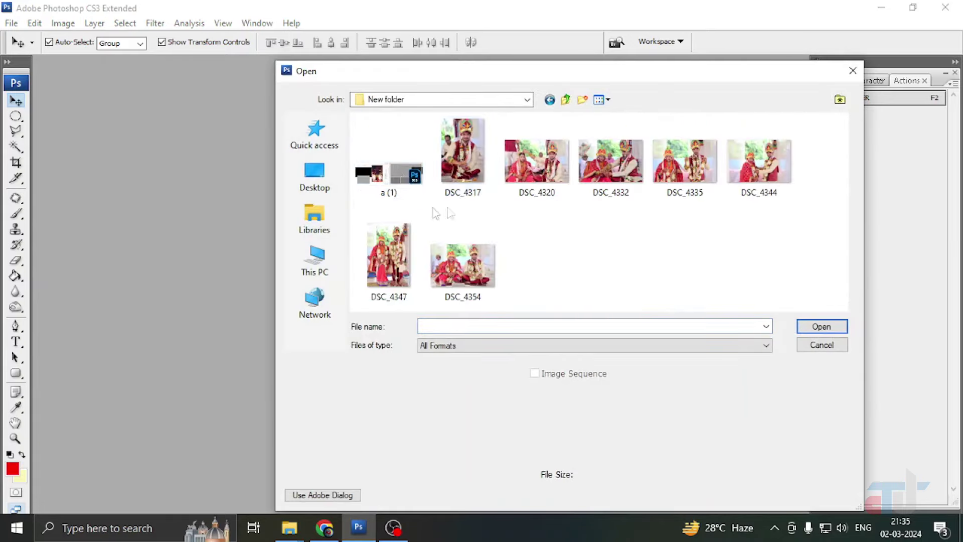
click(389, 155)
click(820, 328)
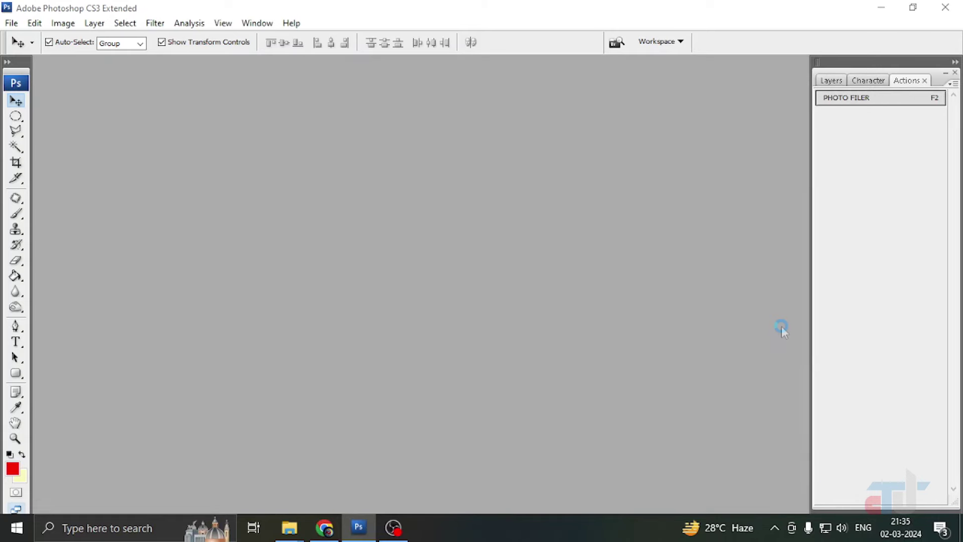
click(578, 238)
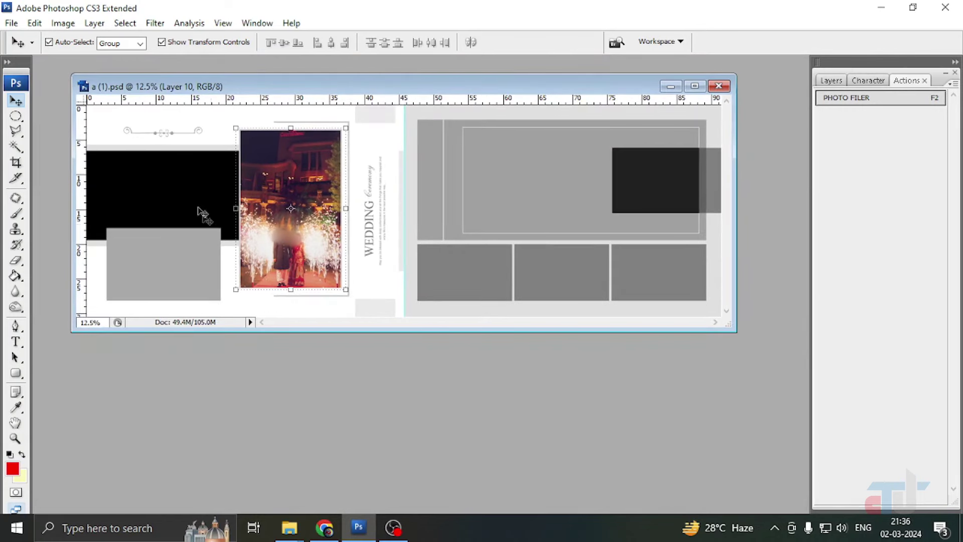
click(162, 188)
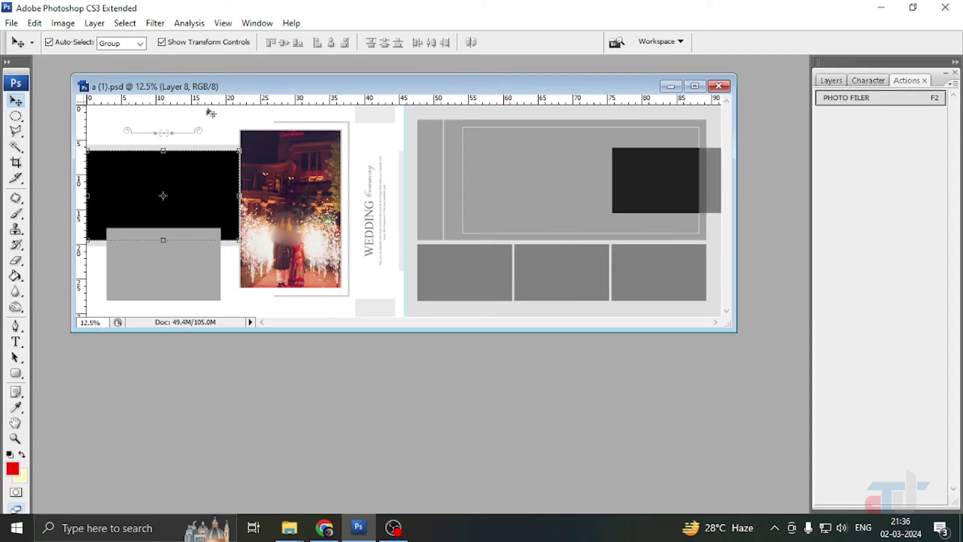
drag(213, 86, 214, 74)
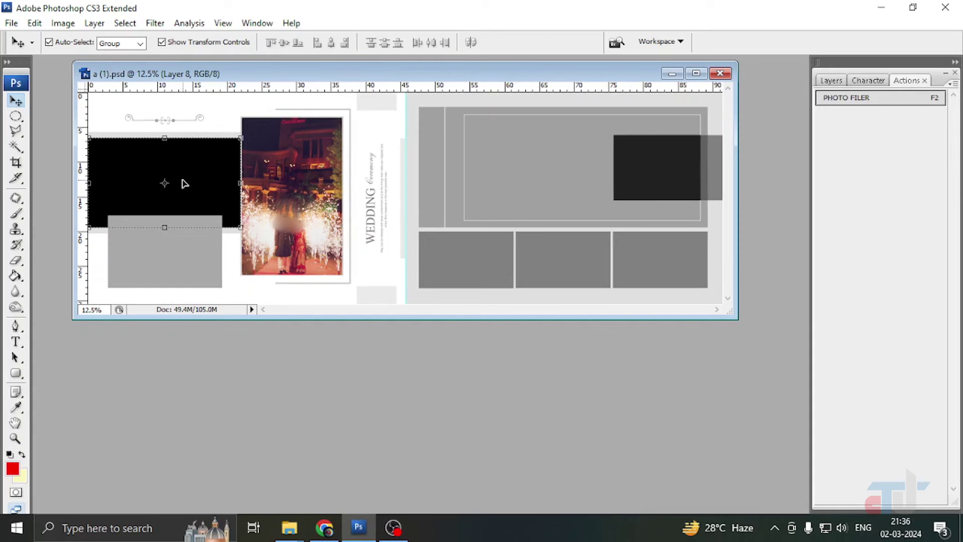
drag(215, 75, 218, 86)
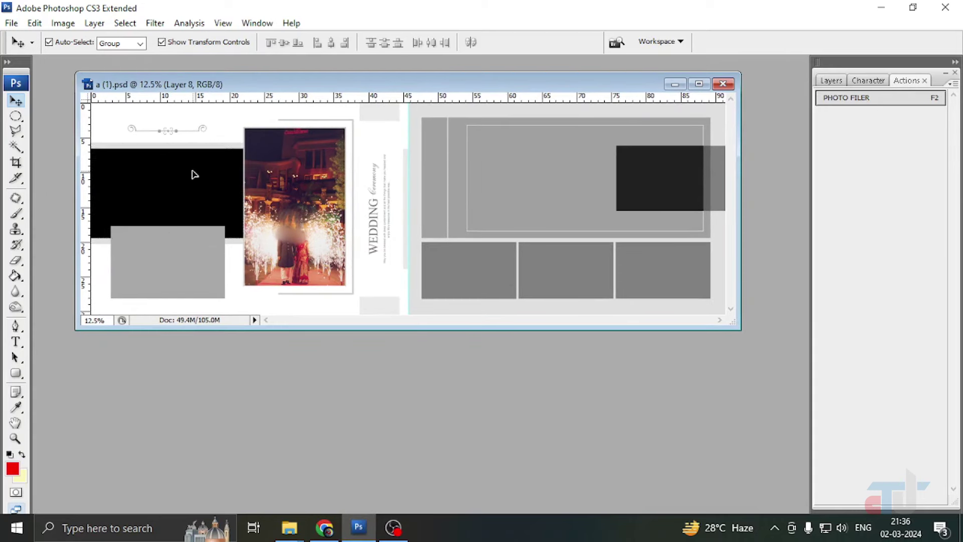
- Turn off Show Transform Controls and select the black placeholder layer, Layer 8
click(164, 44)
click(204, 268)
click(277, 226)
click(194, 191)
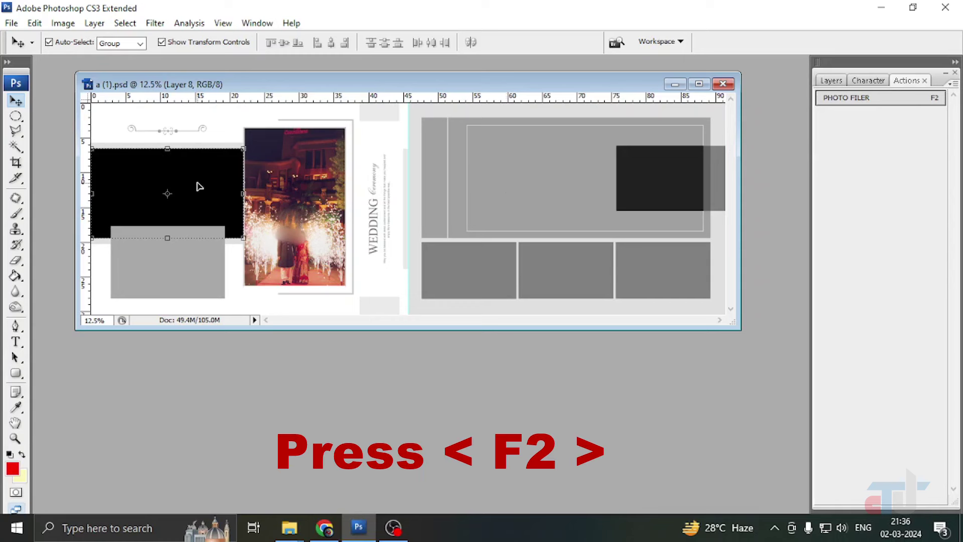
- Run the PHOTO FILER action with F2 and place photo DSC_4320
key(F2)
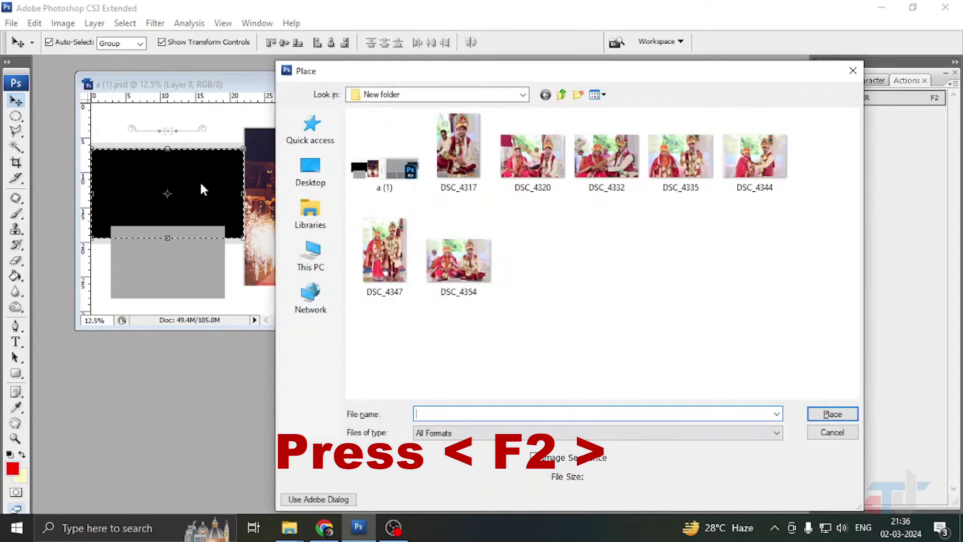
drag(374, 71, 281, 52)
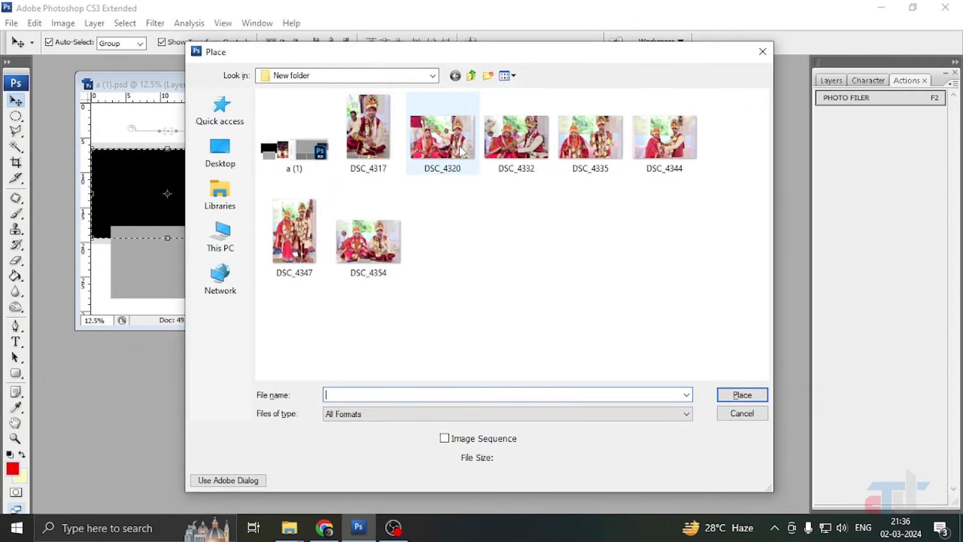
click(479, 239)
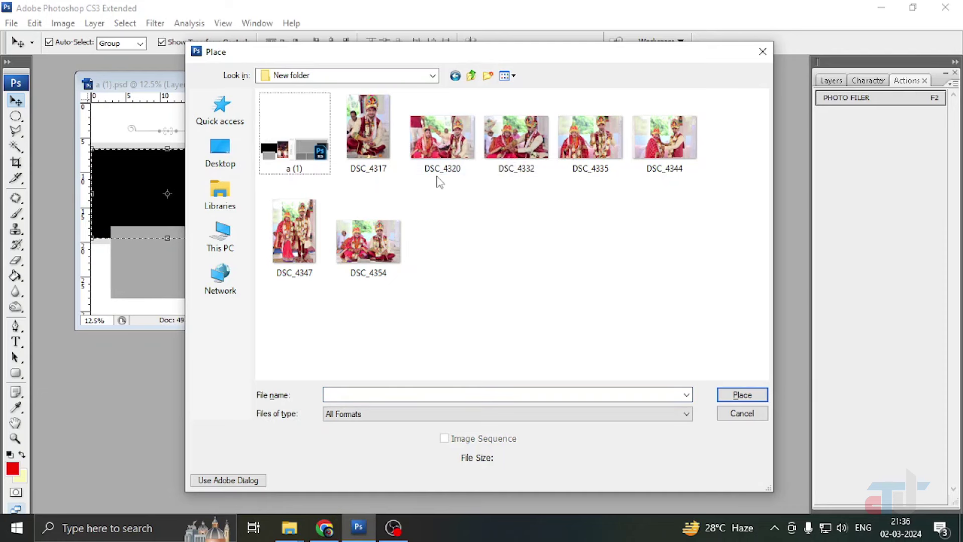
click(446, 146)
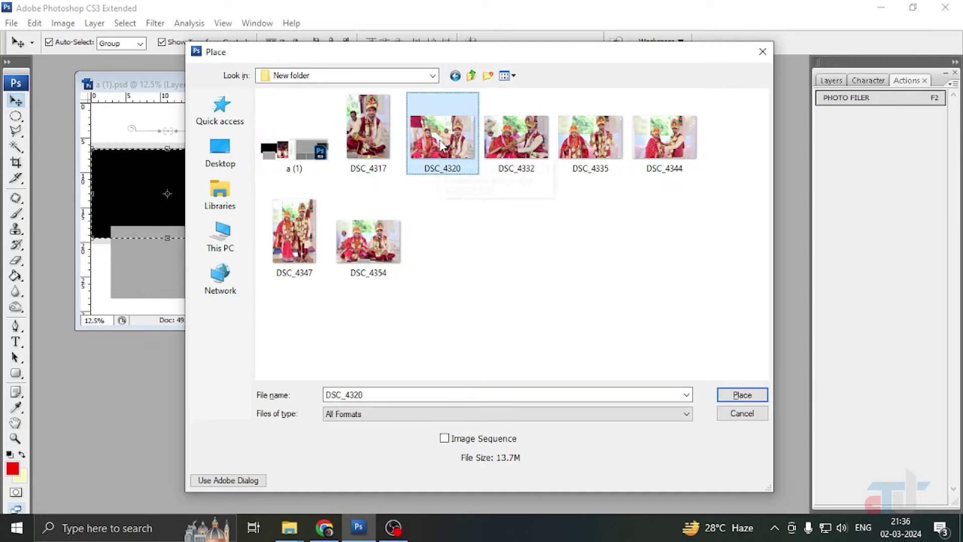
click(730, 397)
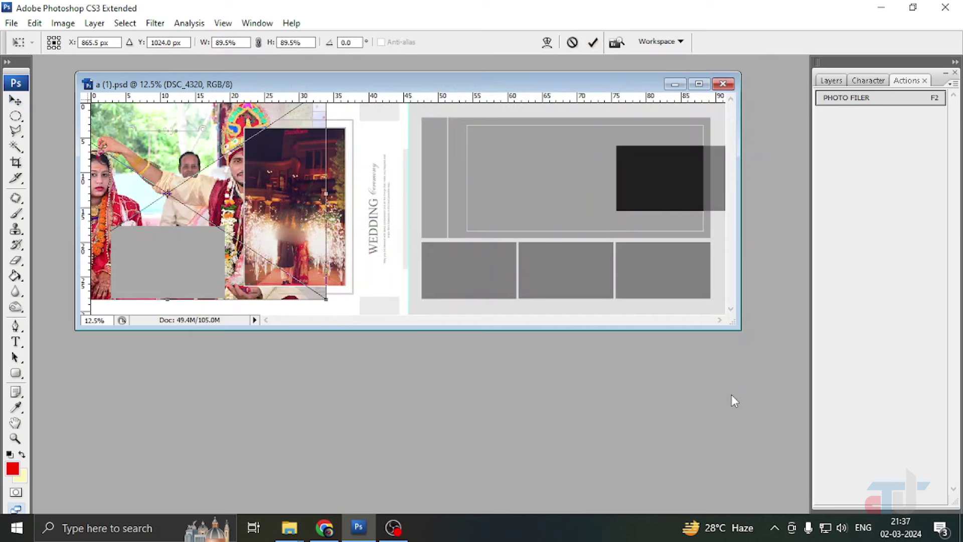
key(Return)
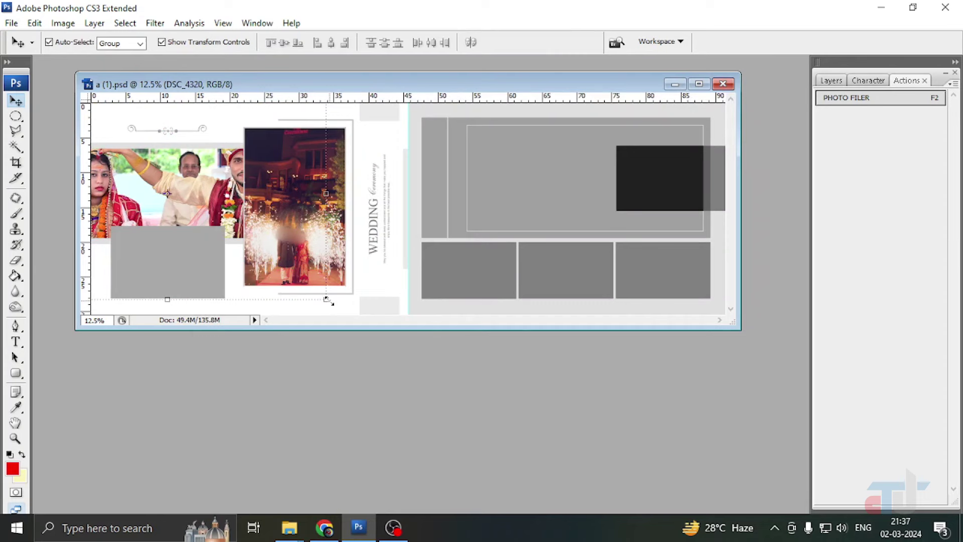
- Shrink the placed photo and move it into the upper-left frame
drag(326, 299, 144, 295)
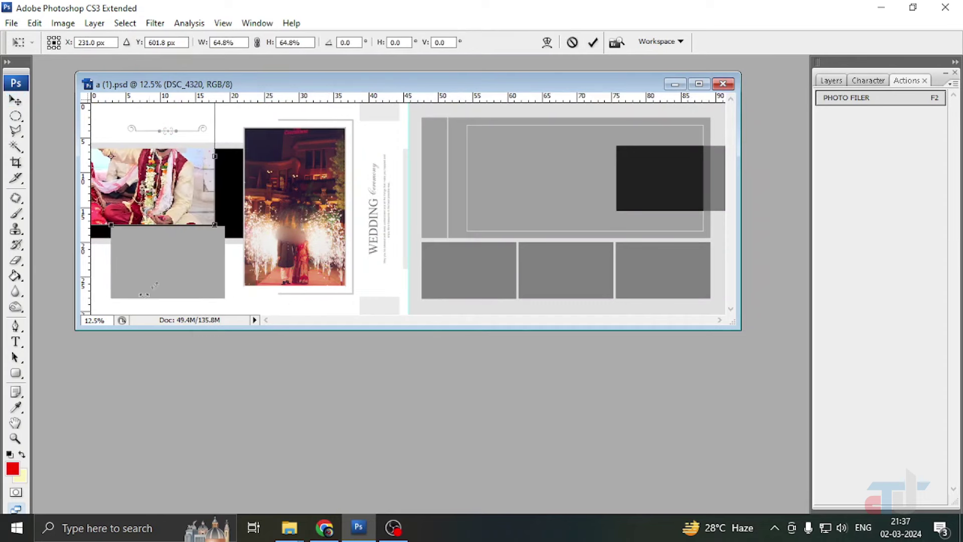
drag(159, 207, 250, 259)
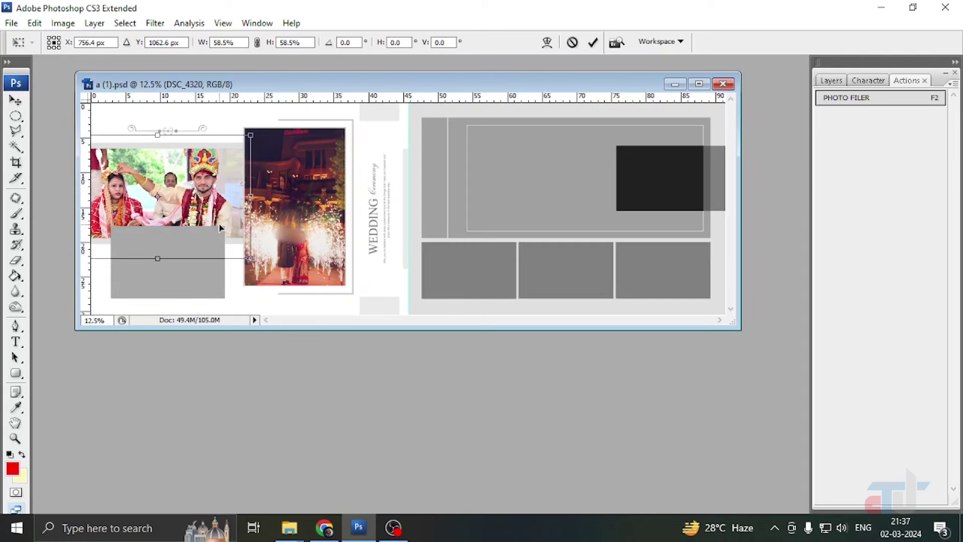
key(Return)
click(199, 286)
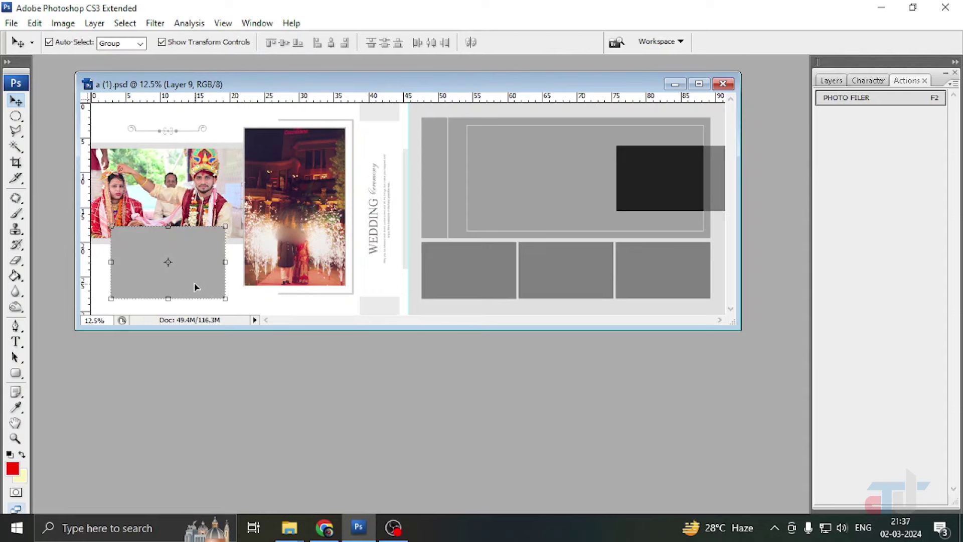
- Place photo DSC_4354 with F2 and scale it down to fit the grey lower-left frame
key(F2)
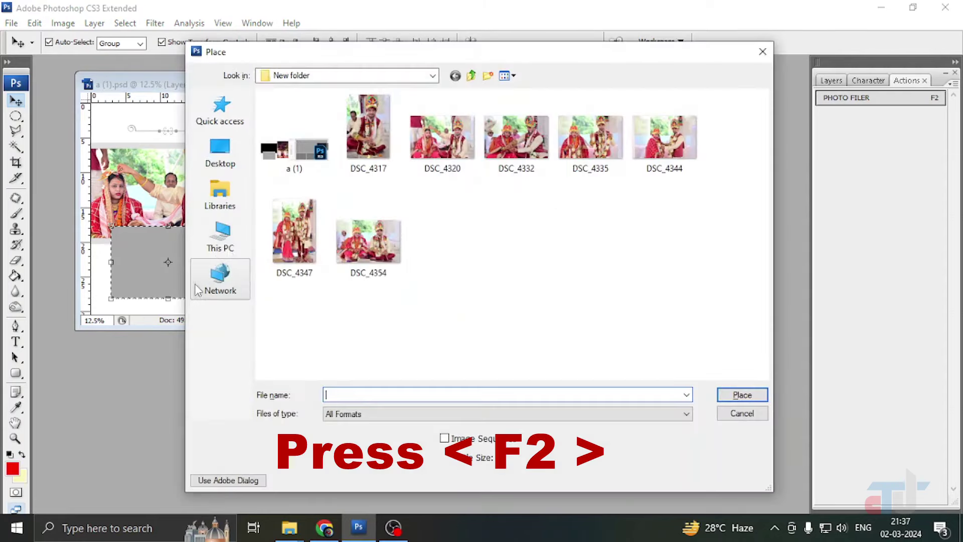
click(366, 256)
key(Return)
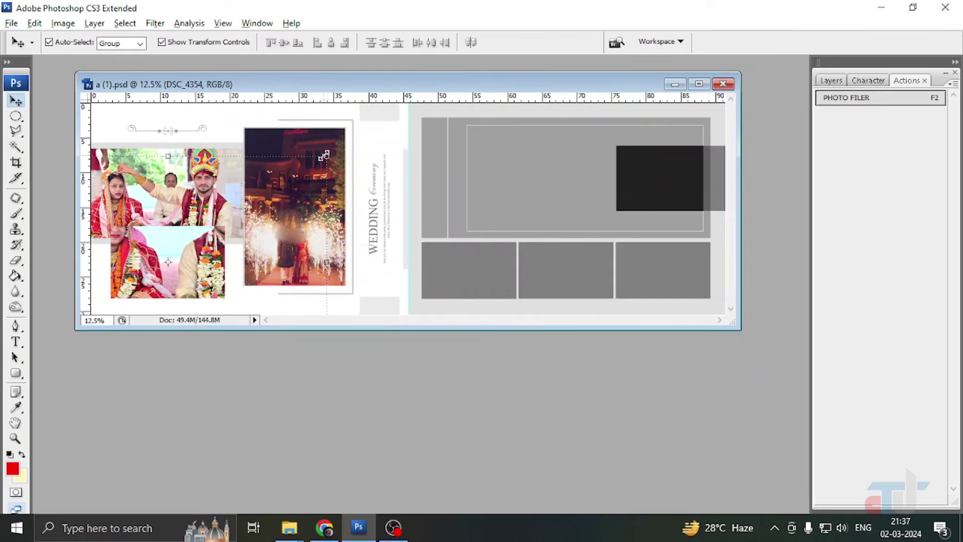
key(ctrl+t)
drag(327, 156, 232, 219)
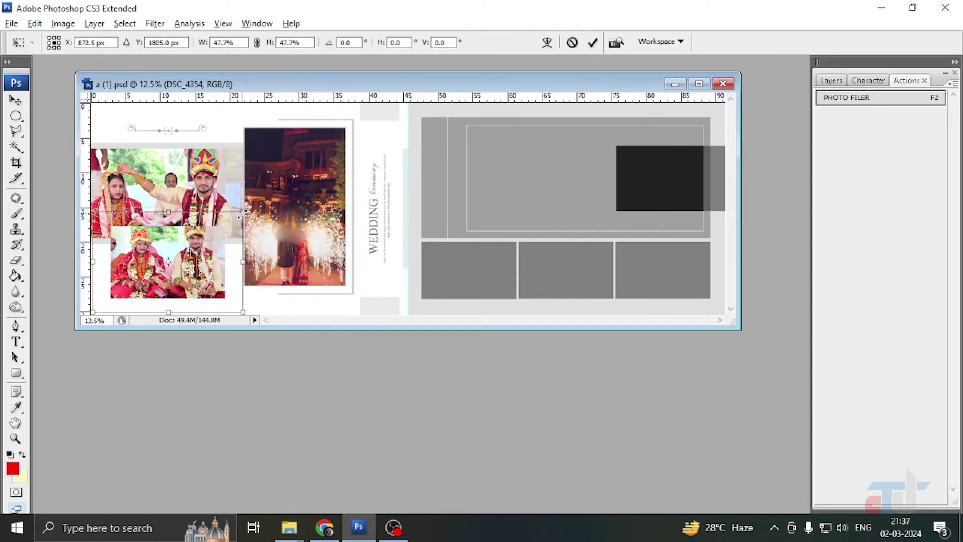
key(Return)
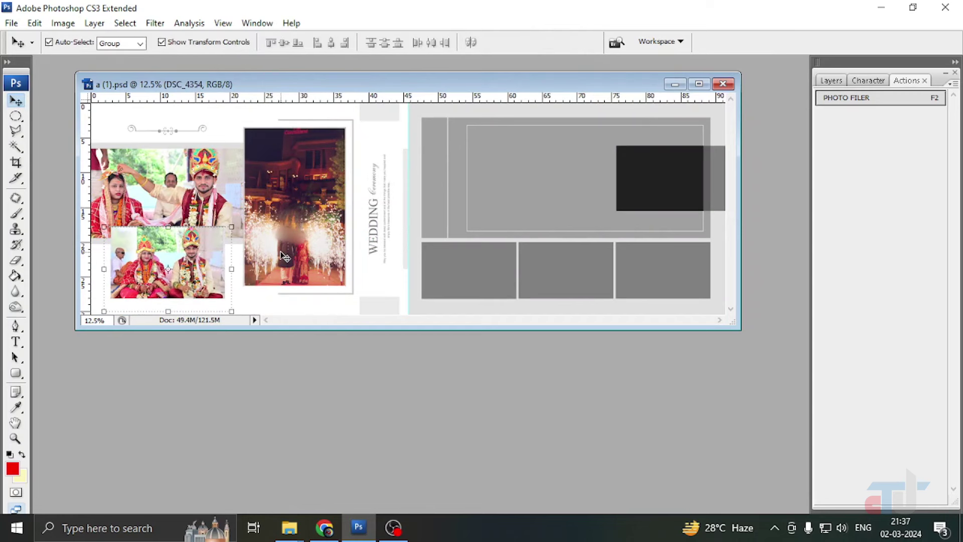
- Select the fireworks layer and use F2 to place groom portrait DSC_4317 in the tall frame
click(298, 225)
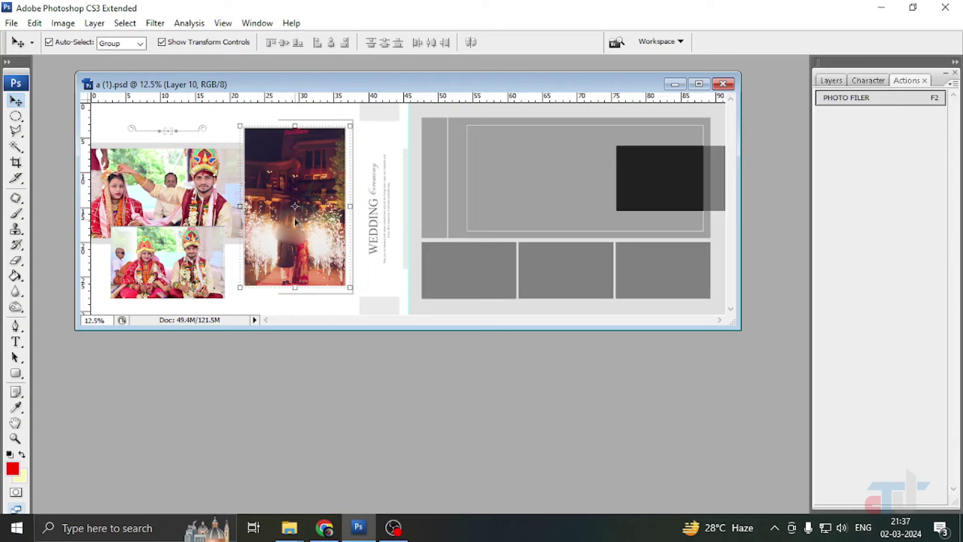
click(274, 175)
key(F2)
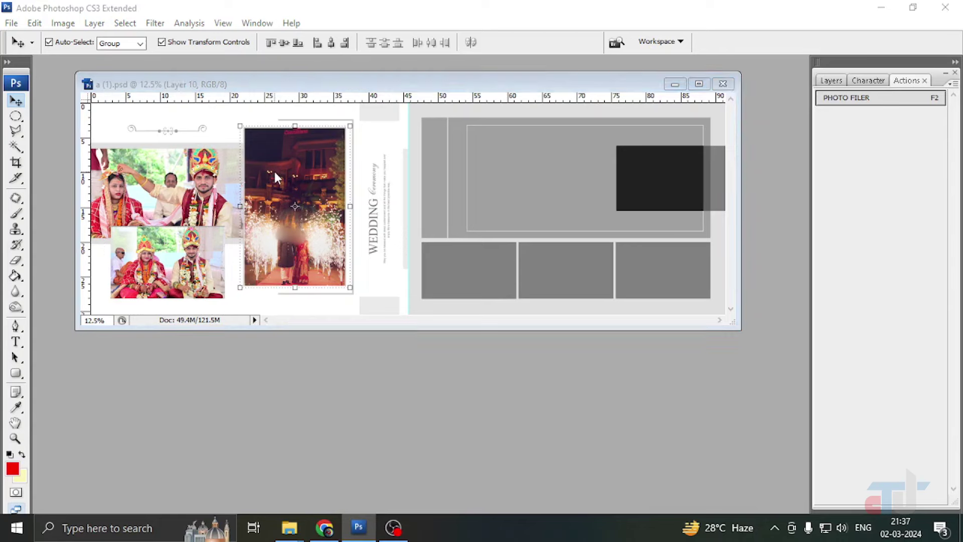
click(374, 145)
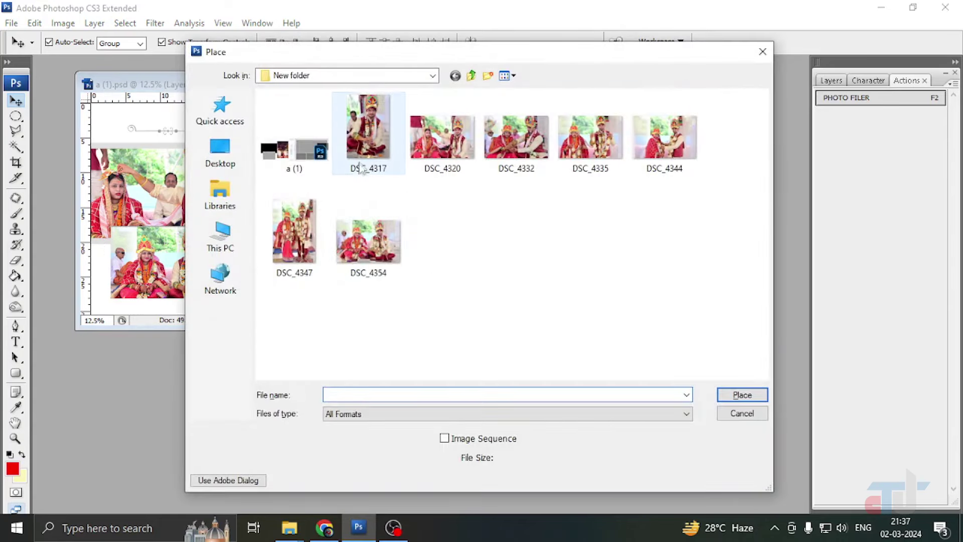
double_click(376, 140)
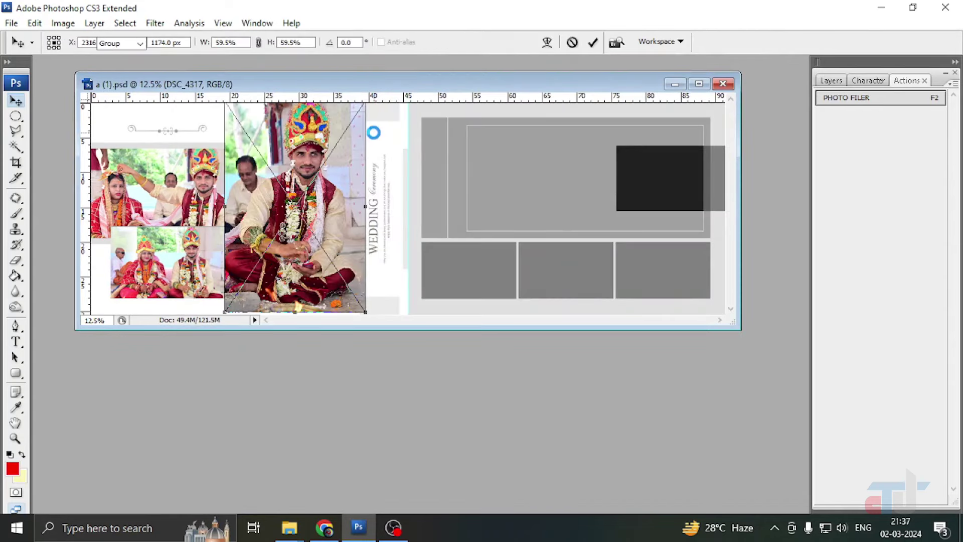
click(306, 224)
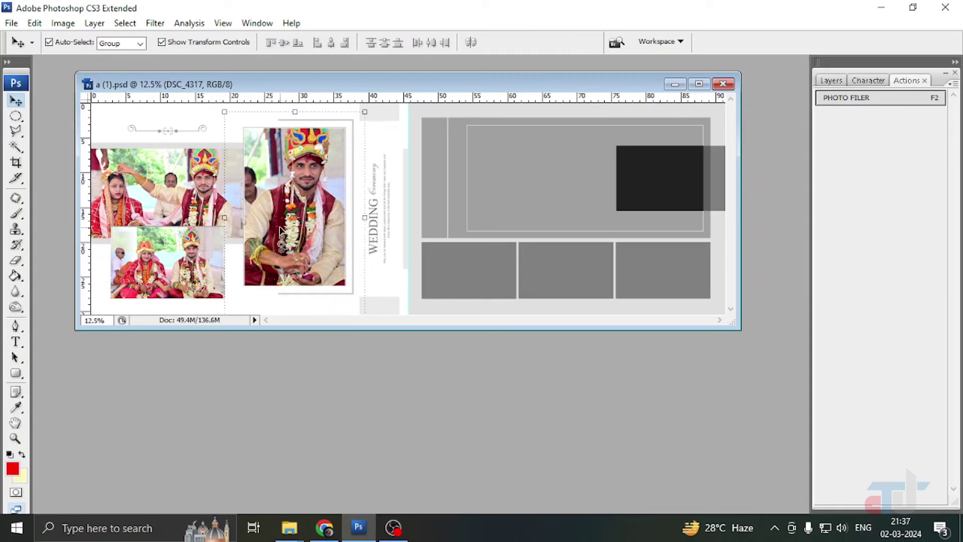